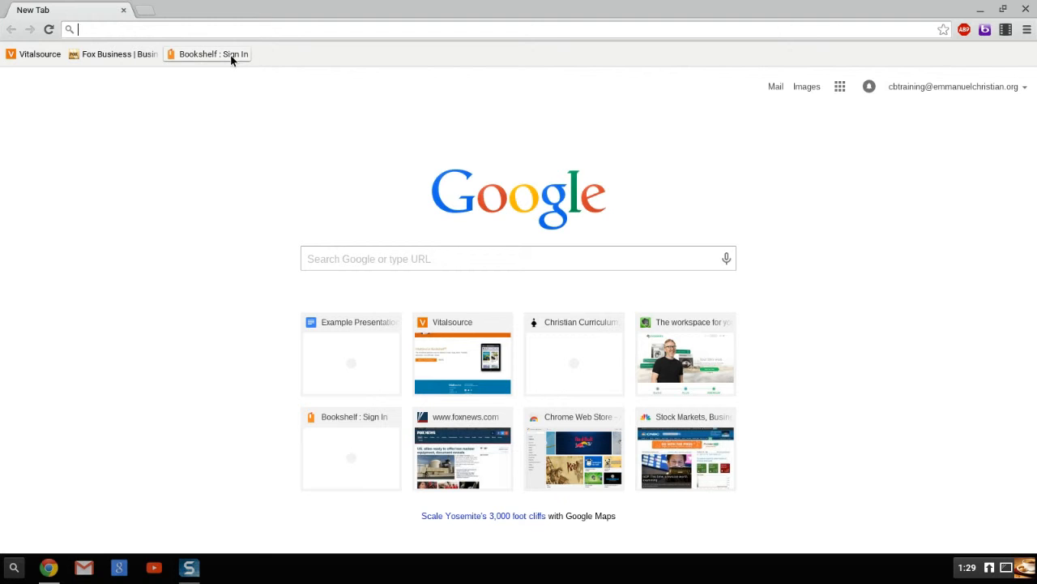
# Open the bookmarked Bookshelf site and open the American Republic textbook from the library.
pyautogui.click(230, 54)
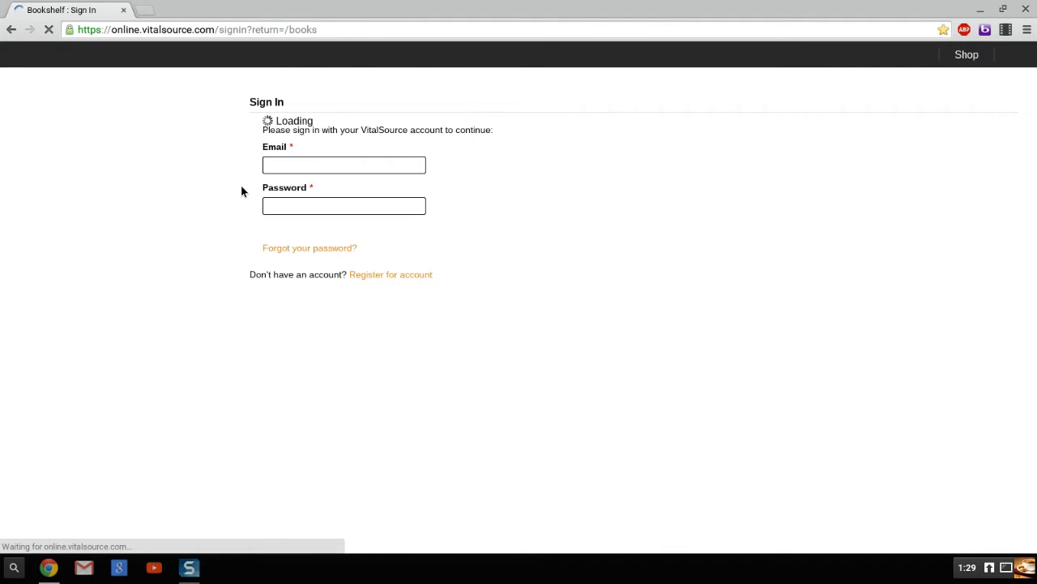
pyautogui.click(48, 216)
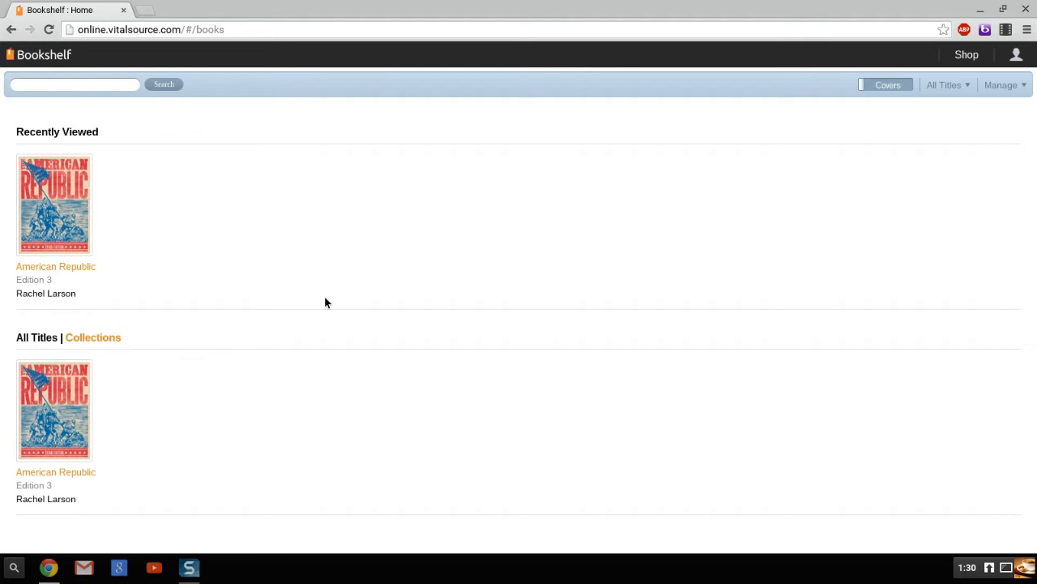
pyautogui.click(71, 247)
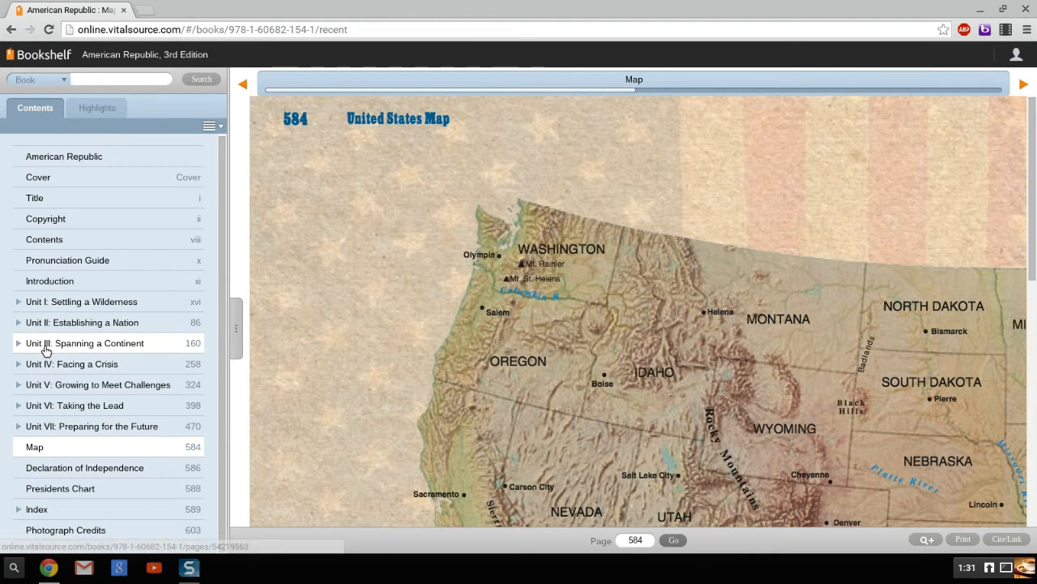
# In the book's contents, go to Unit III: Spanning a Continent, expand it and open Chapter 12: Changing American Life.
pyautogui.click(47, 349)
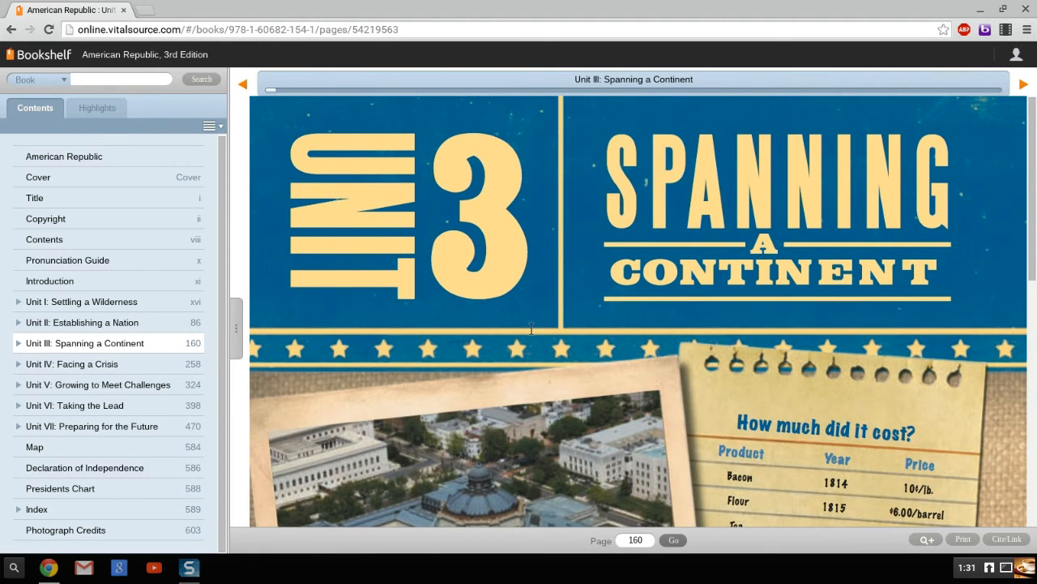
pyautogui.scroll(-1, 528, 340)
pyautogui.scroll(-10, 528, 340)
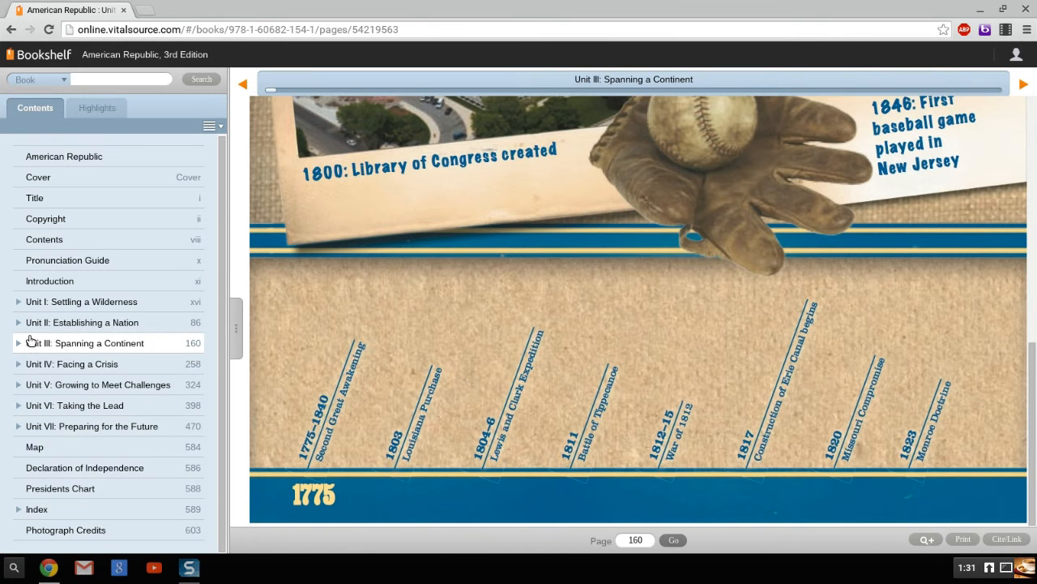
pyautogui.click(17, 343)
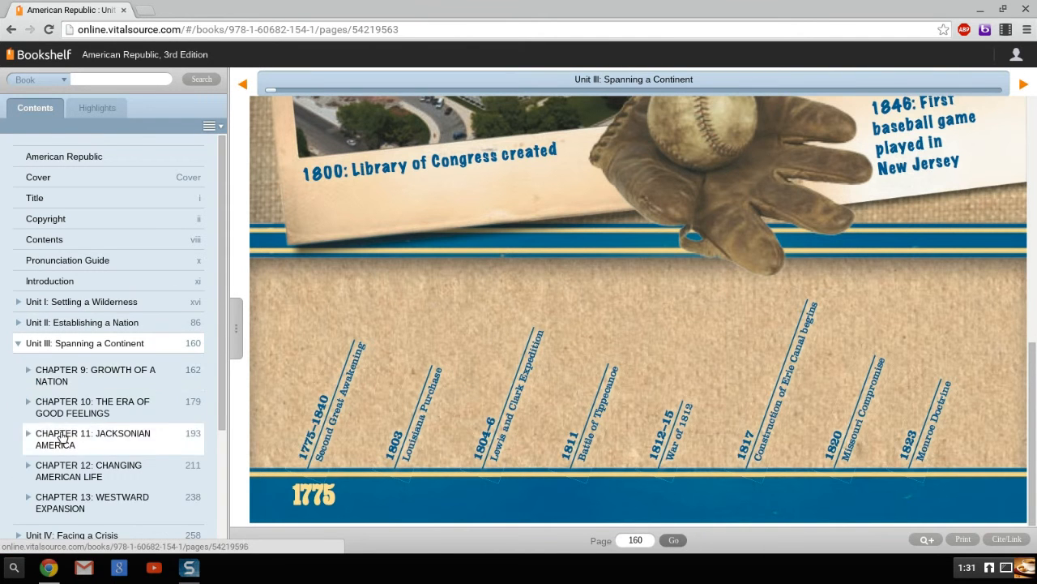
pyautogui.scroll(-2, 100, 405)
pyautogui.click(77, 300)
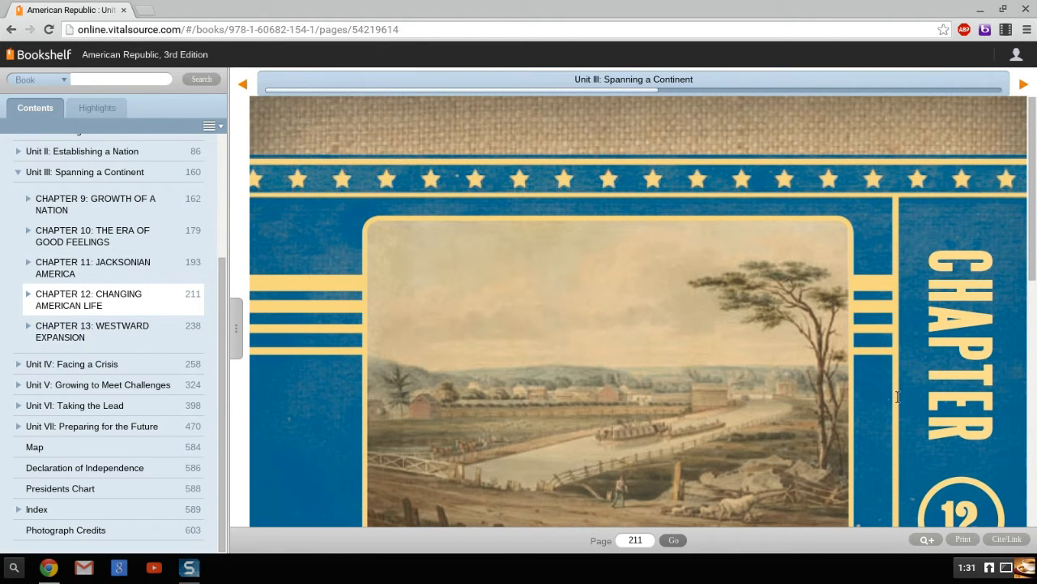
# Print Chapter 12 from the book, setting the page range to 211 to 237.
pyautogui.click(964, 540)
pyautogui.moveTo(532, 285); pyautogui.dragTo(468, 289)
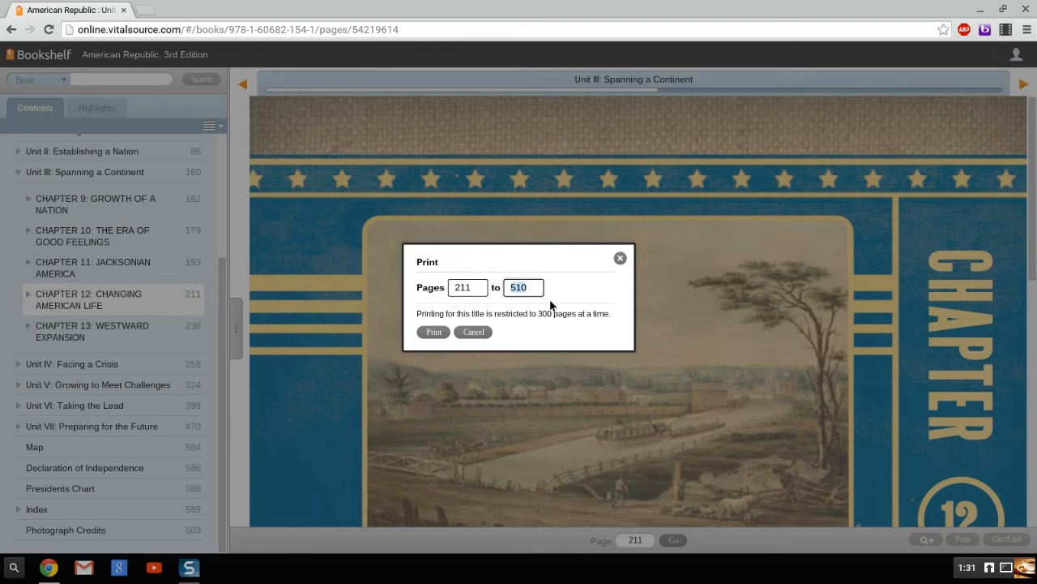
pyautogui.write('237')
pyautogui.click(435, 332)
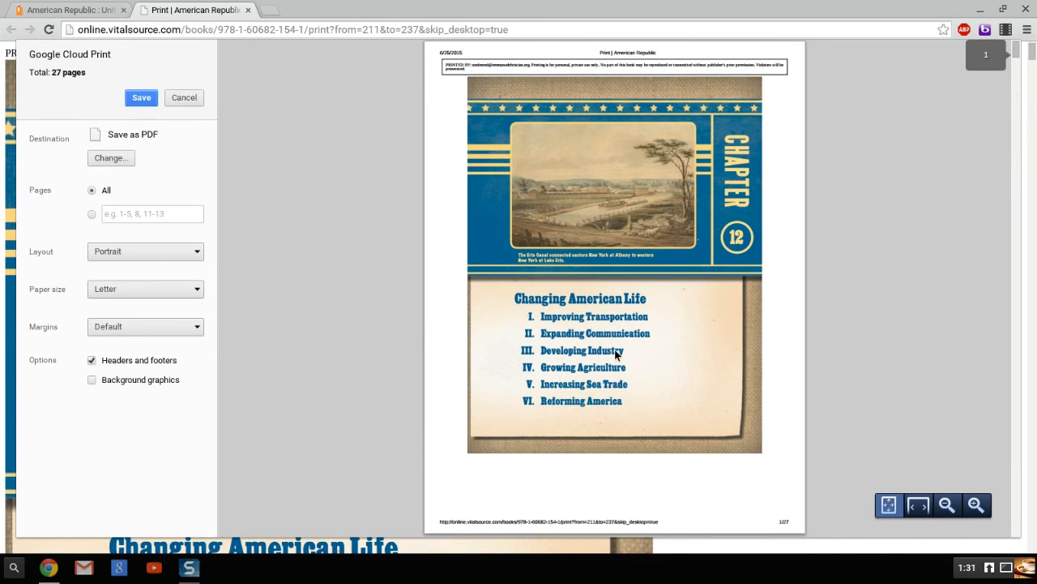
# Look through the print preview, start saving it as a PDF and choose Downloads as the location.
pyautogui.scroll(-6, 616, 353)
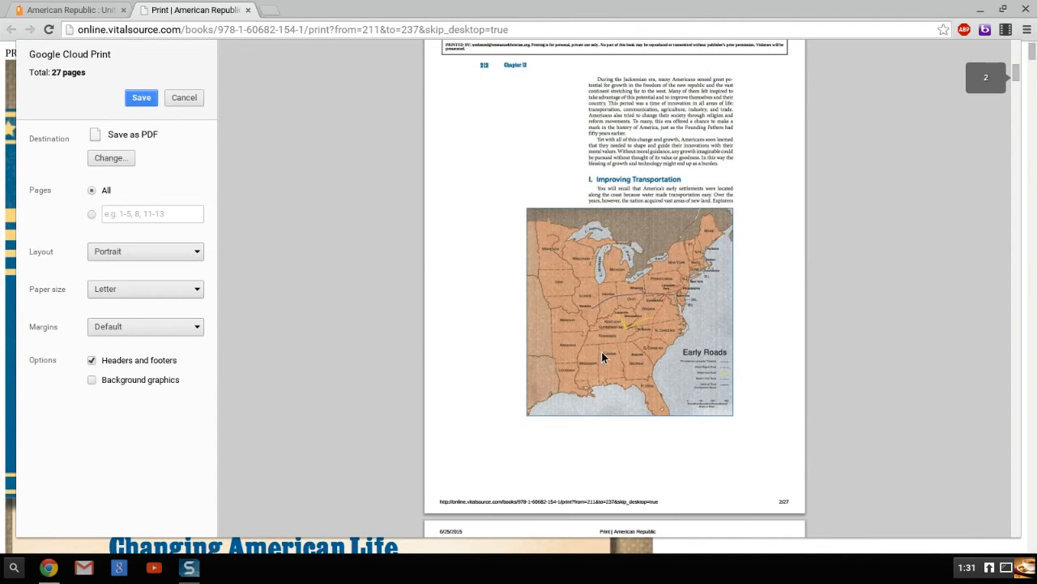
pyautogui.scroll(-5, 601, 354)
pyautogui.scroll(-8, 602, 370)
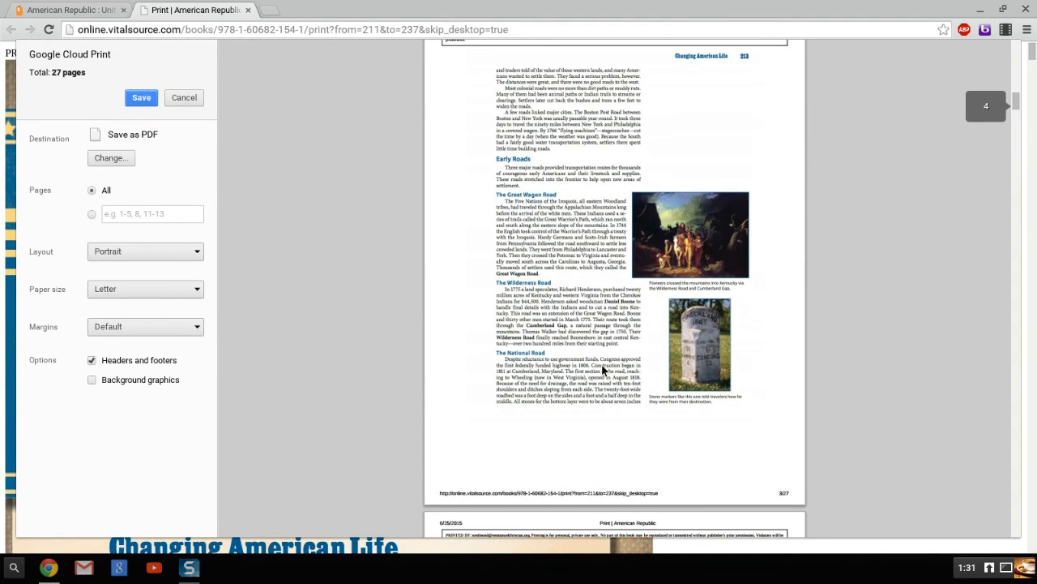
pyautogui.scroll(-4, 602, 369)
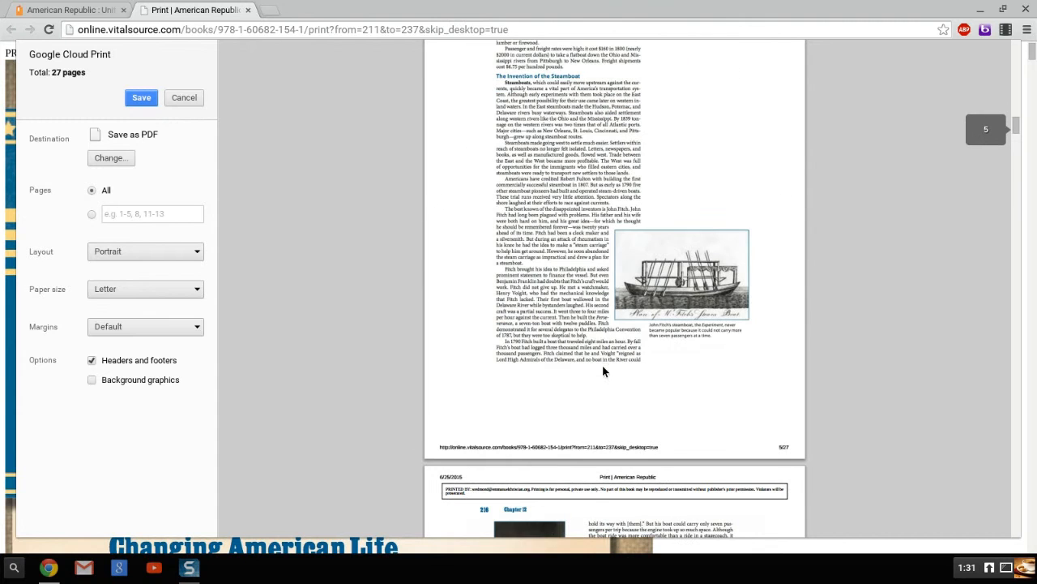
pyautogui.click(140, 97)
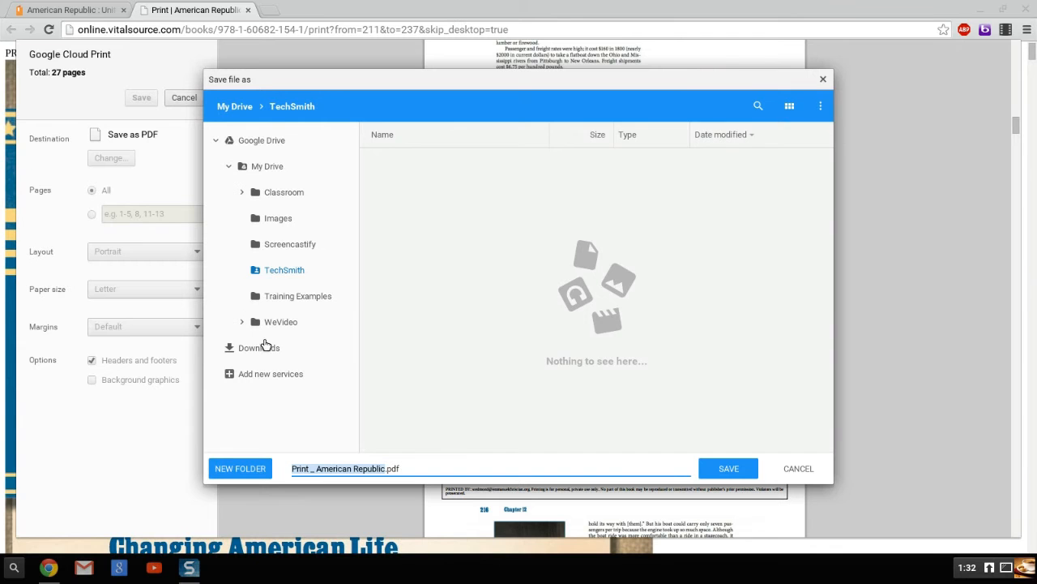
pyautogui.click(265, 351)
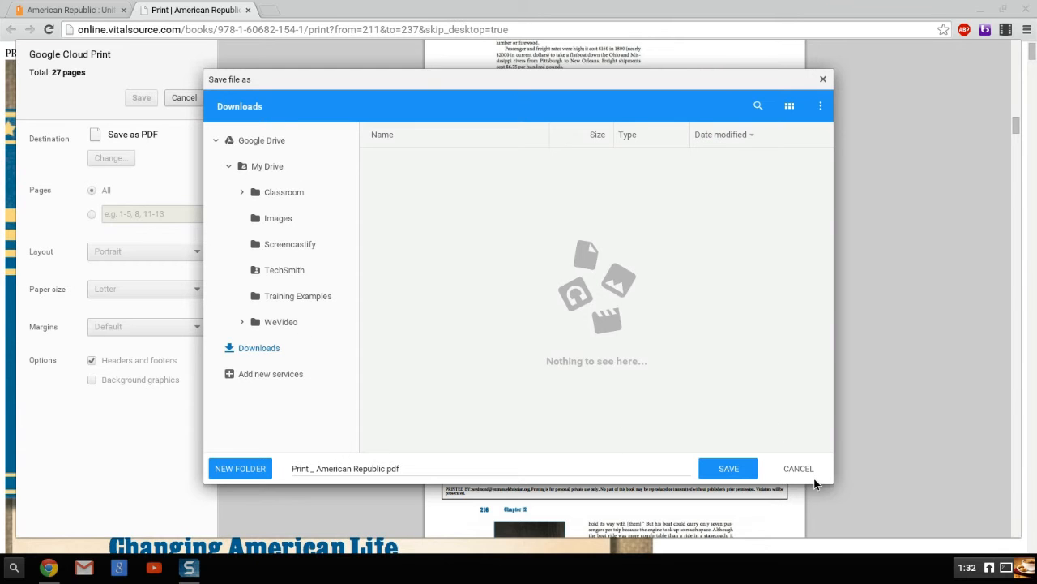
# Change the PDF's file name to American Republic_Unit_3_Ch12.pdf.
pyautogui.click(387, 467)
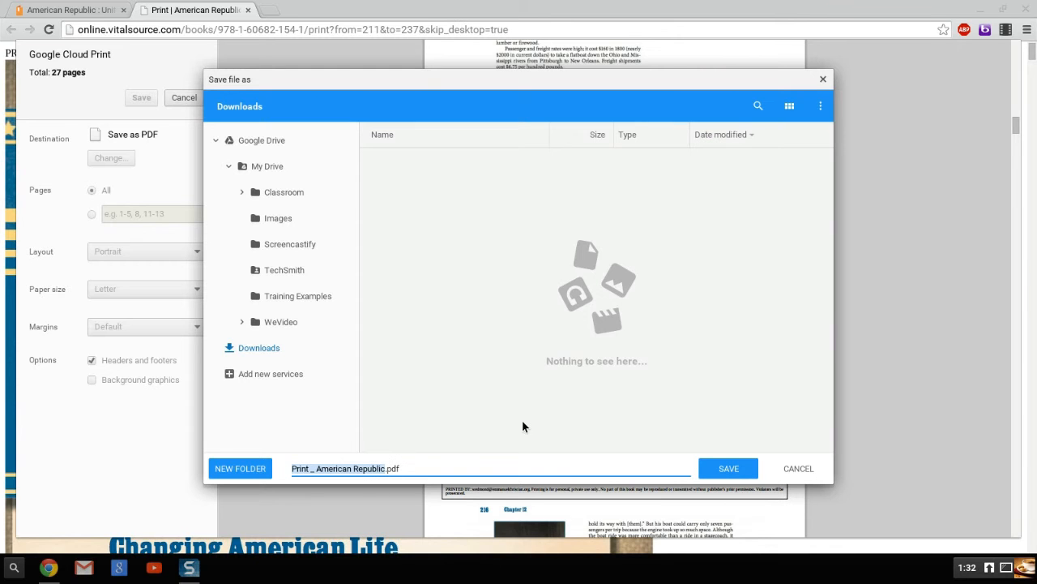
pyautogui.press('Right')
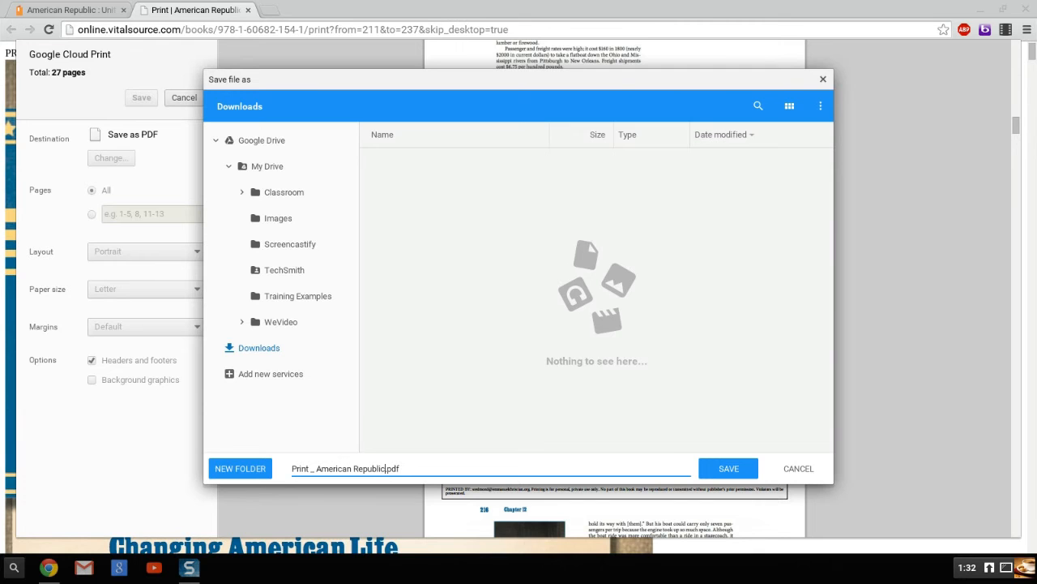
pyautogui.write('_Unit_3_Ch12')
pyautogui.moveTo(317, 470); pyautogui.dragTo(268, 474)
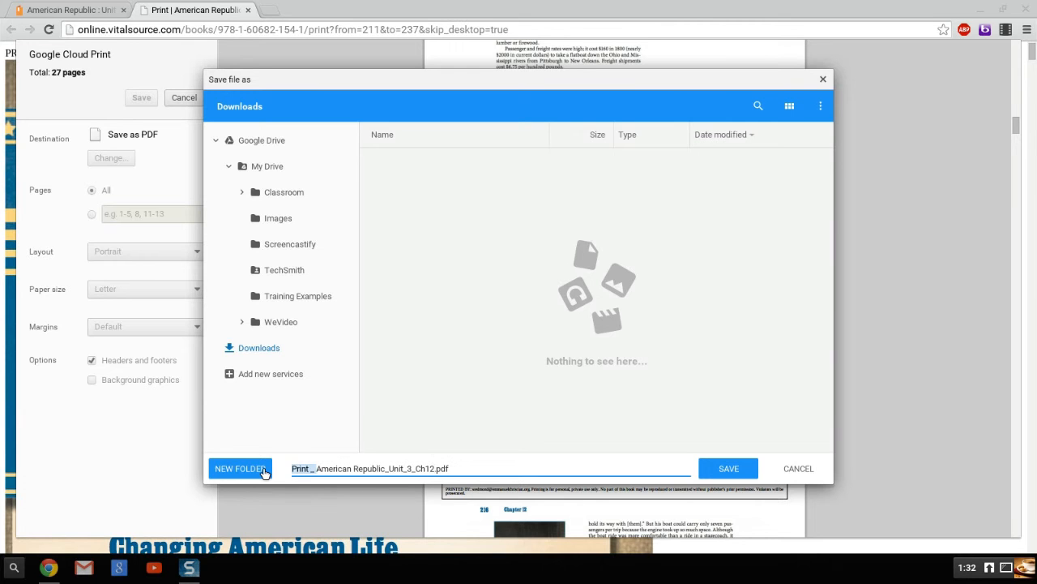
pyautogui.press('BackSpace')
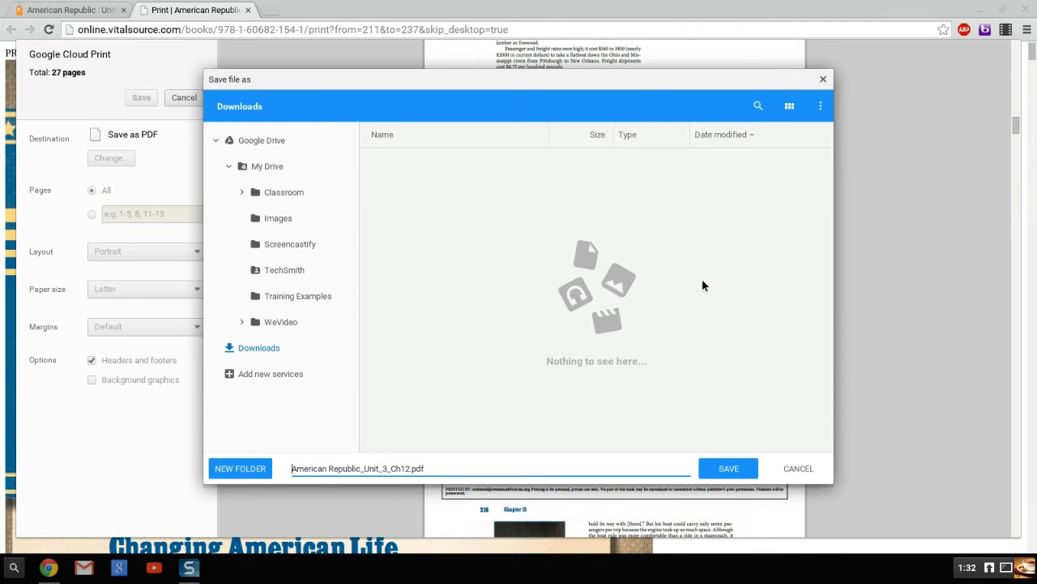
# Create an American_History folder in Downloads, save the PDF in it and dismiss the book's page range dialog.
pyautogui.click(241, 469)
pyautogui.press('BackSpace')
pyautogui.write('American')
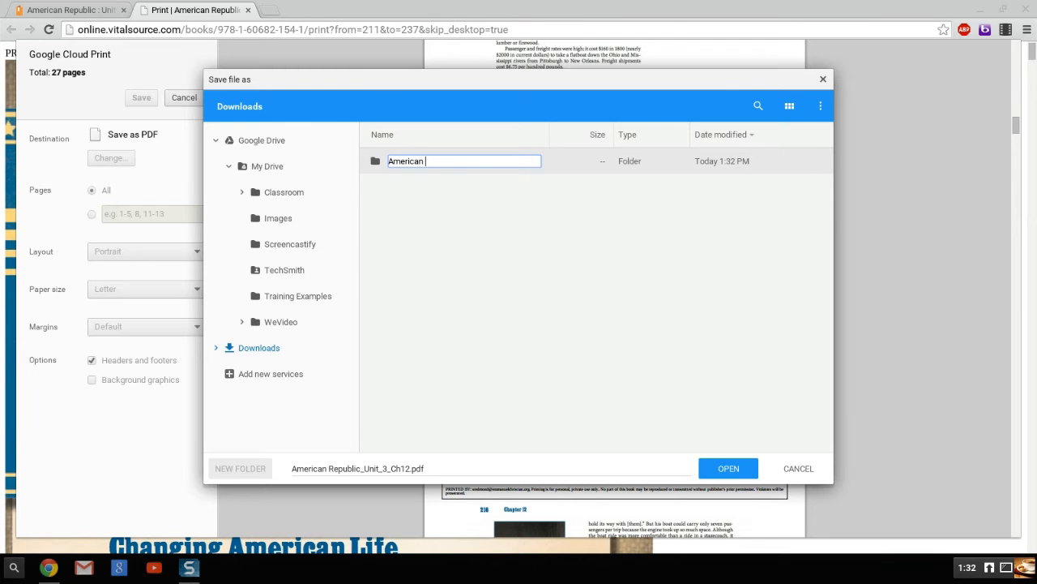
pyautogui.write('_History')
pyautogui.click(552, 154)
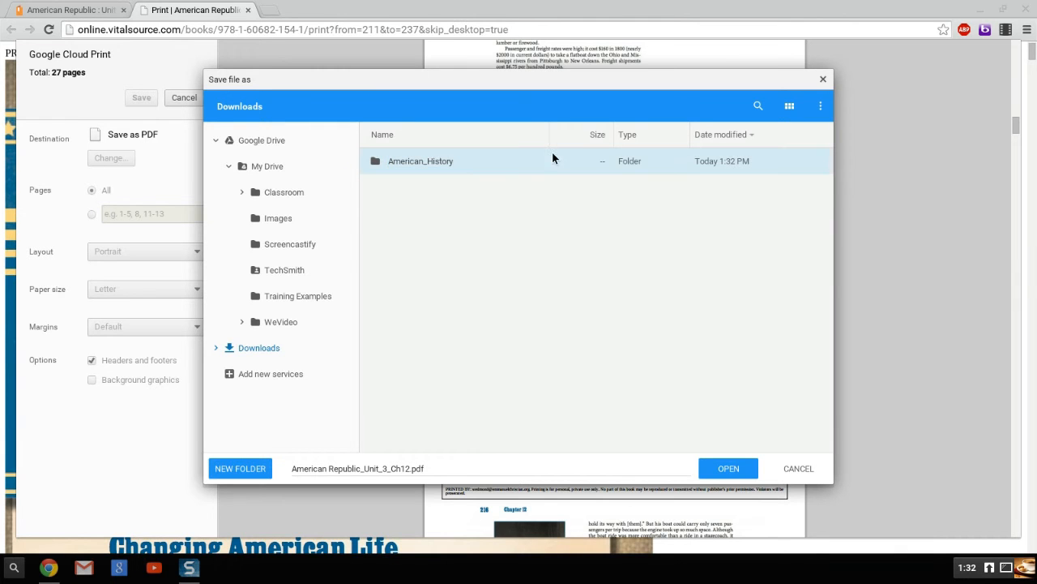
pyautogui.doubleClick(501, 166)
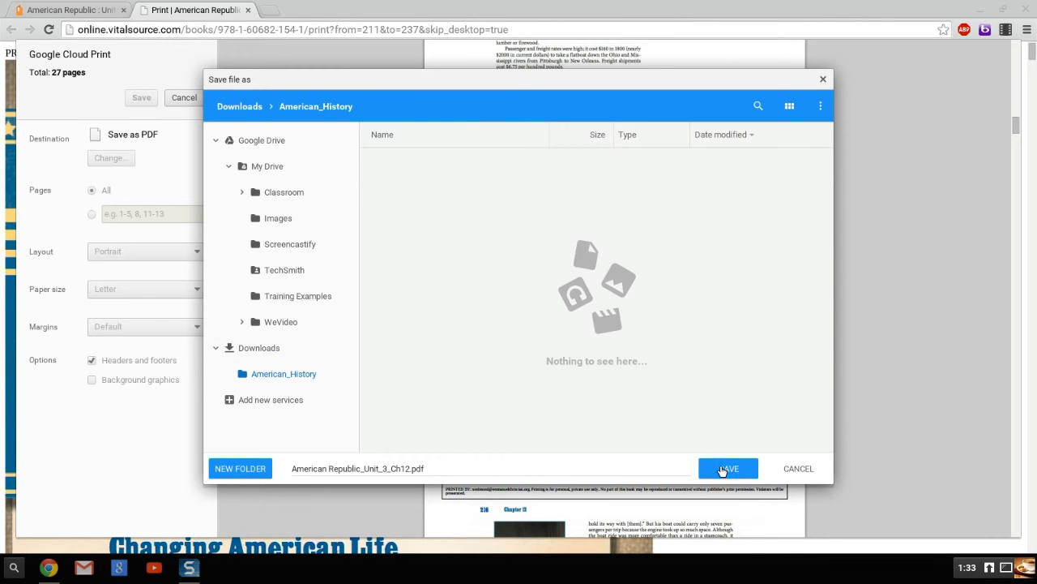
pyautogui.click(725, 470)
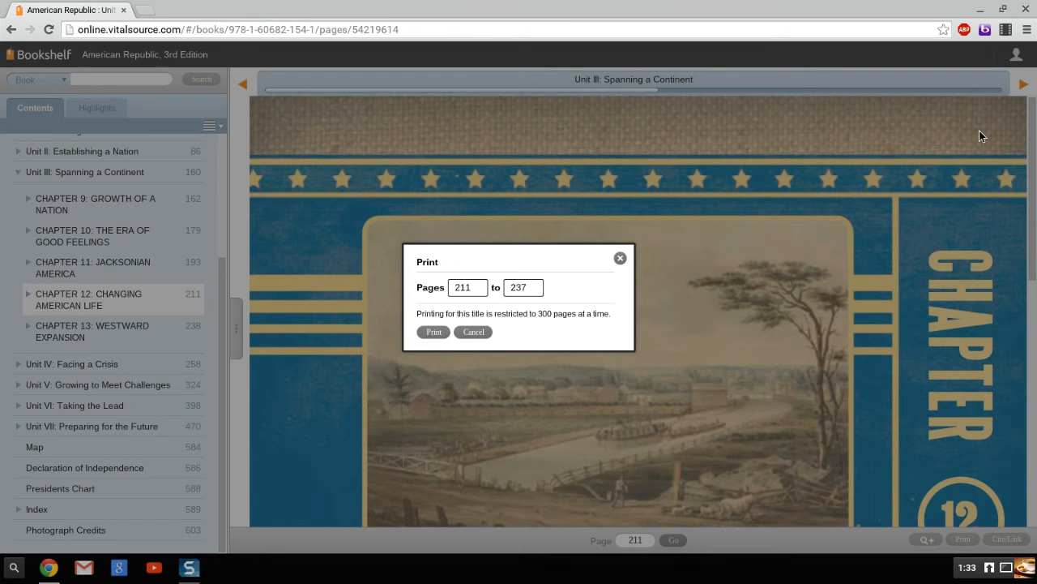
pyautogui.click(464, 332)
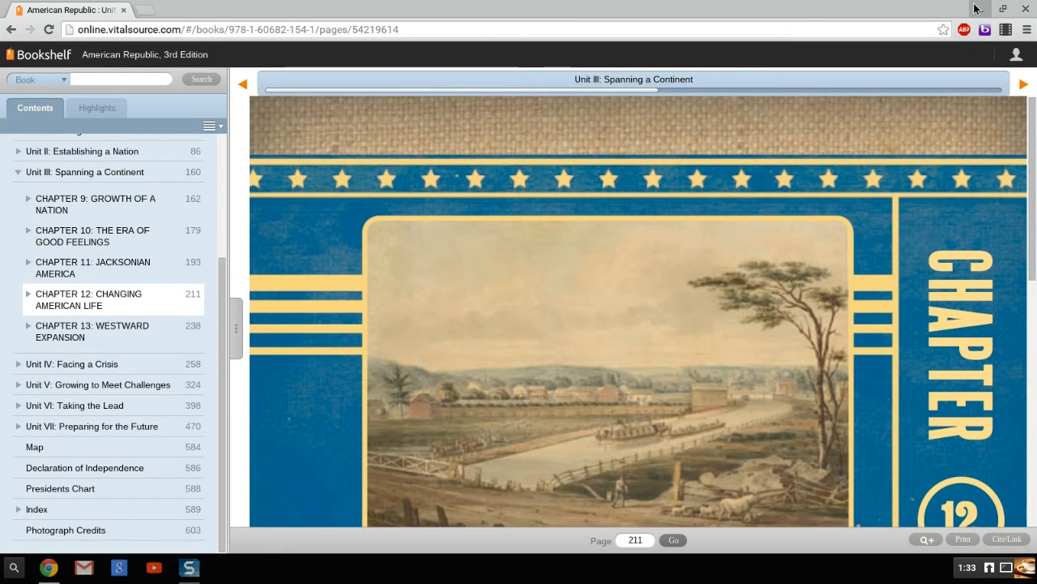
# Minimize the browser, switch to the Files app and open the saved Chapter 12 PDF from the American_History folder in Downloads.
pyautogui.click(980, 8)
pyautogui.press('super')
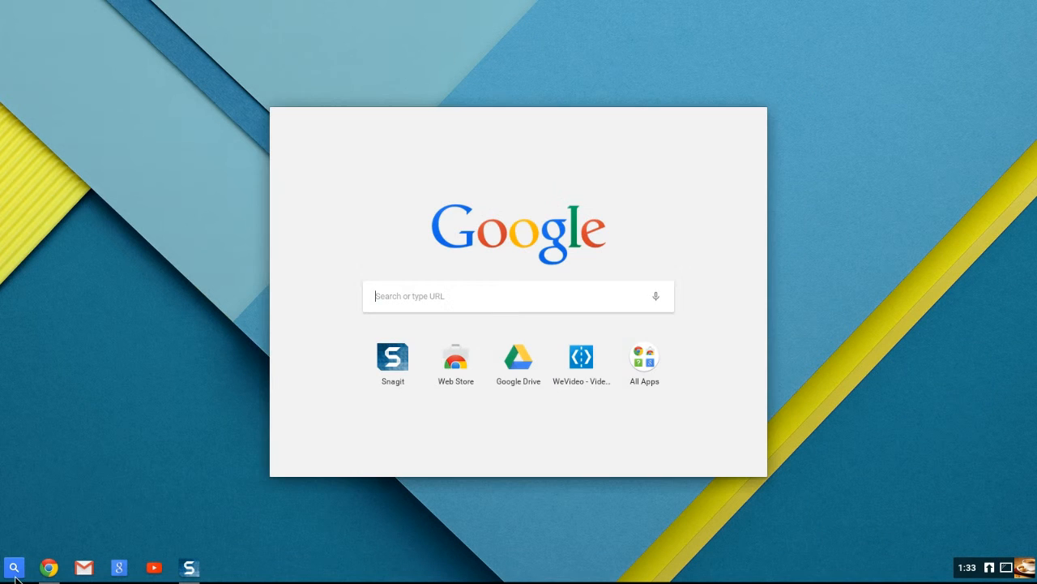
pyautogui.click(643, 371)
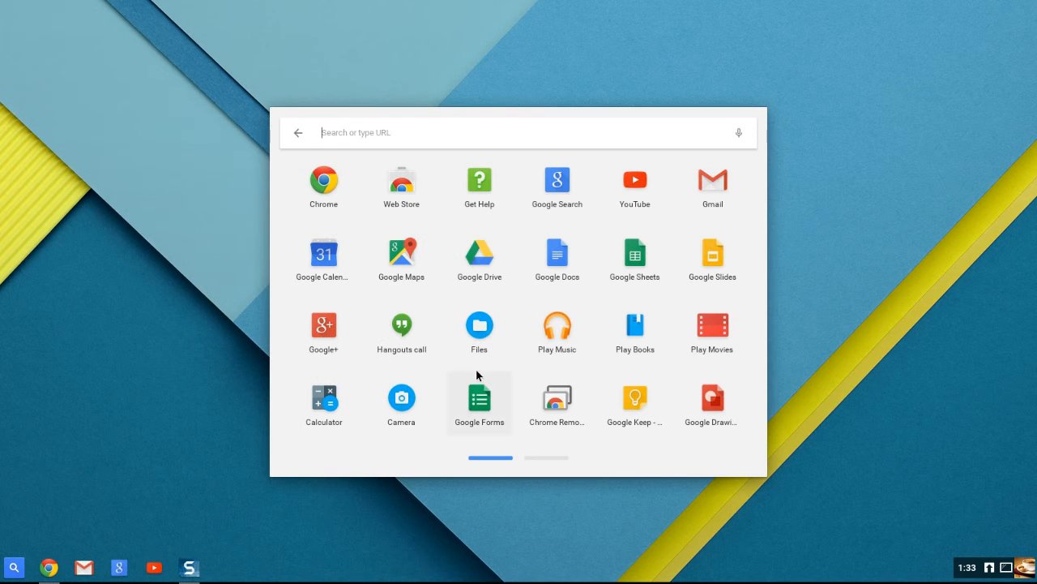
pyautogui.click(480, 329)
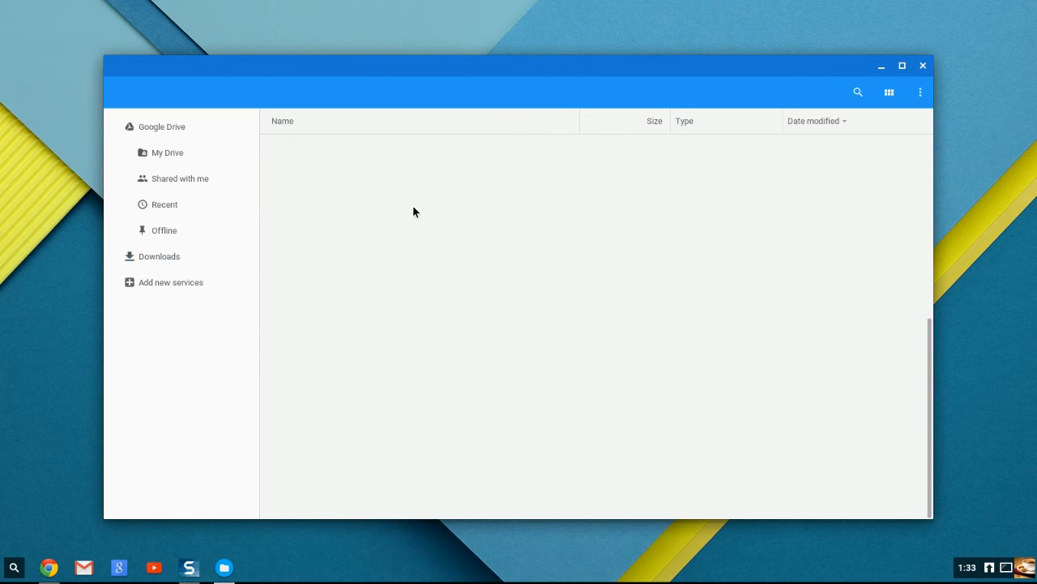
pyautogui.doubleClick(296, 148)
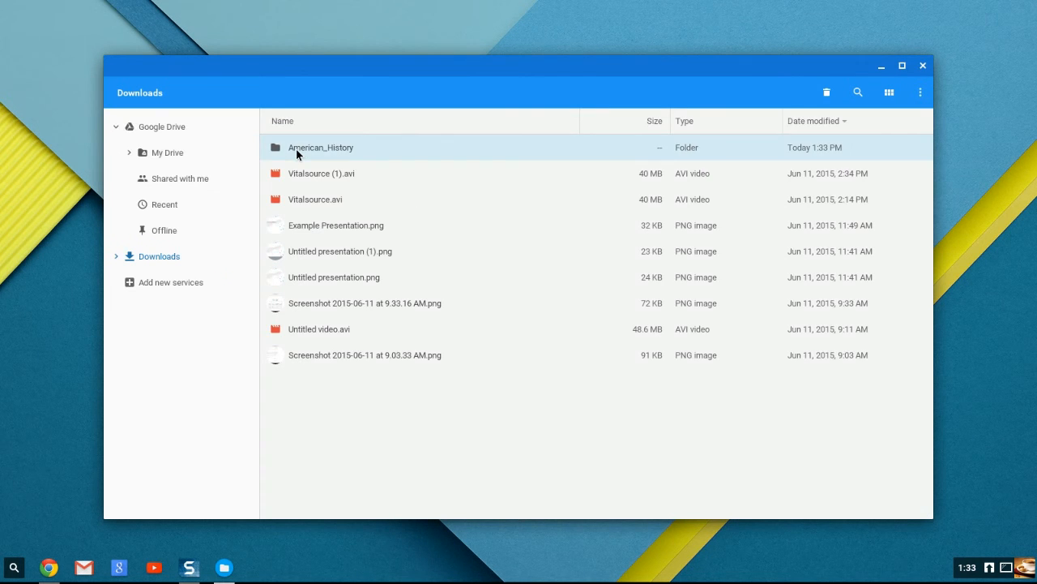
pyautogui.click(295, 149)
pyautogui.doubleClick(299, 146)
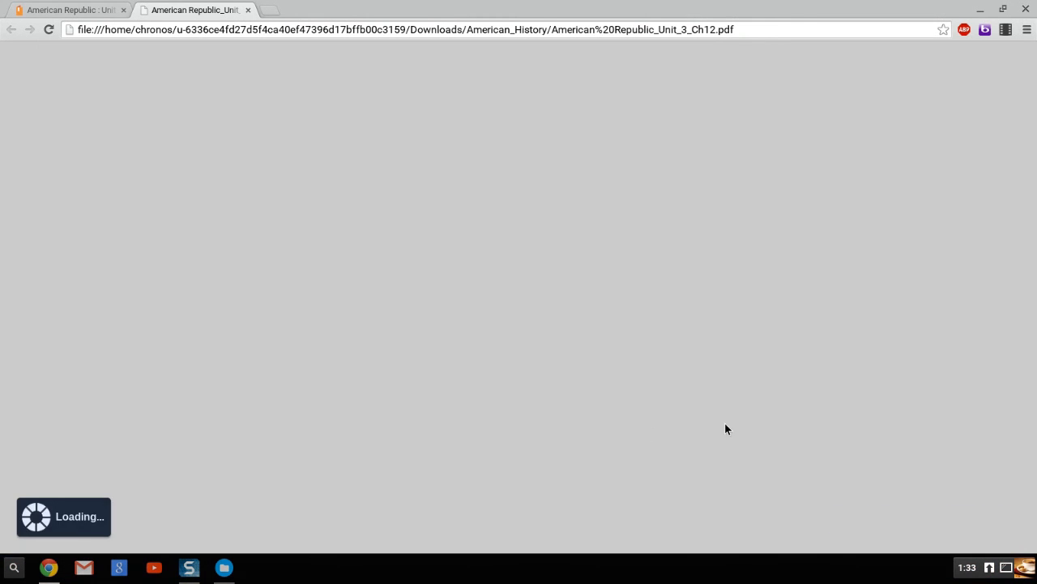
# Look through the first pages of the saved Chapter 12 PDF and close it.
pyautogui.scroll(-1, 592, 264)
pyautogui.scroll(1, 593, 266)
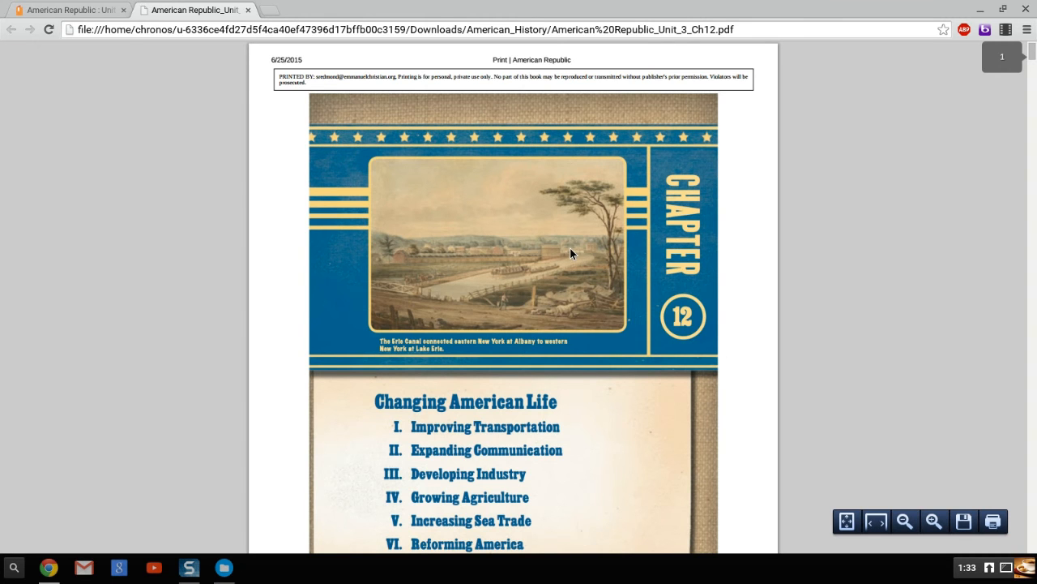
pyautogui.scroll(-8, 569, 253)
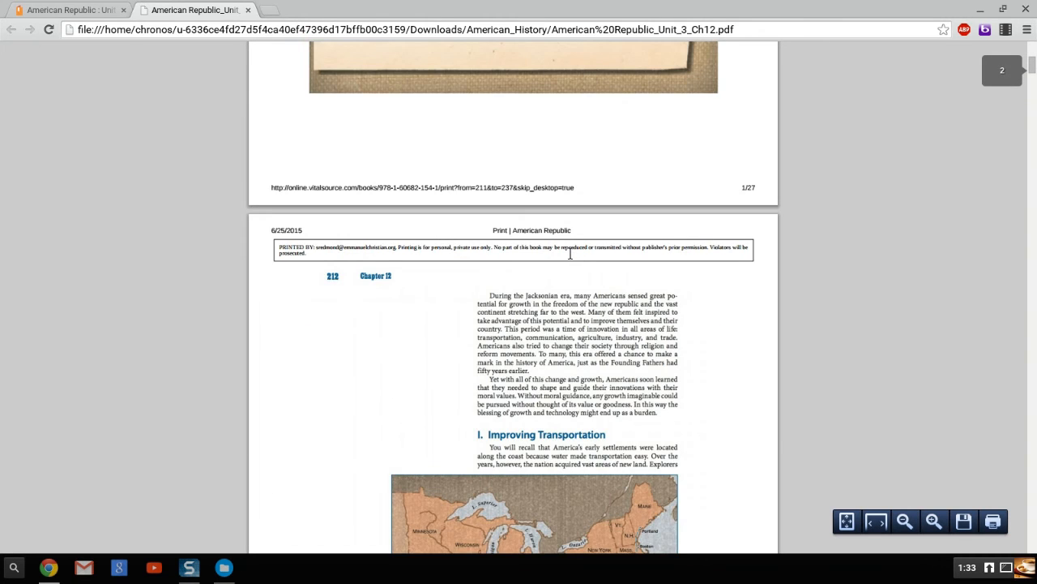
pyautogui.scroll(-2, 570, 254)
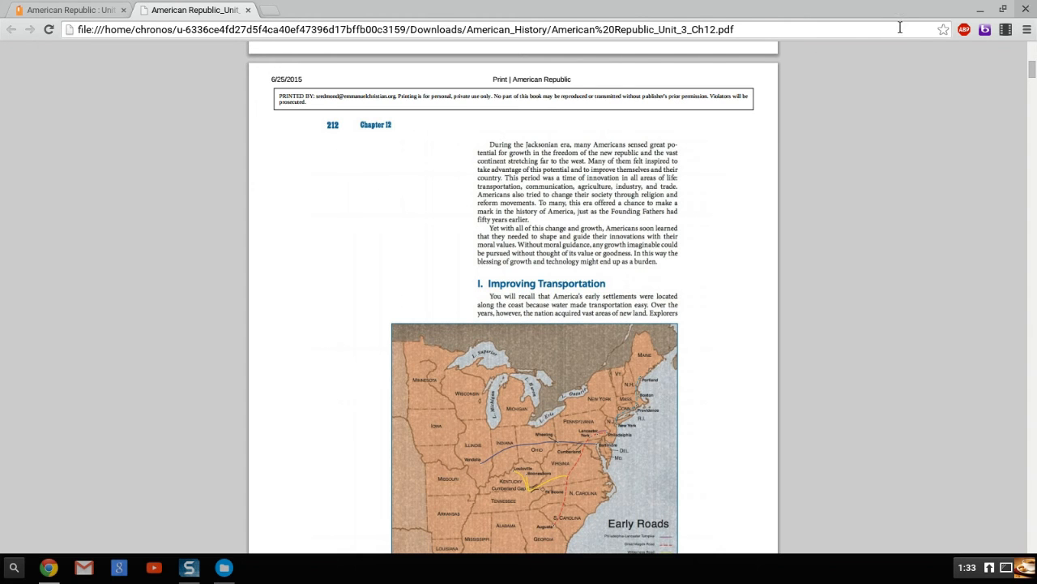
pyautogui.click(248, 11)
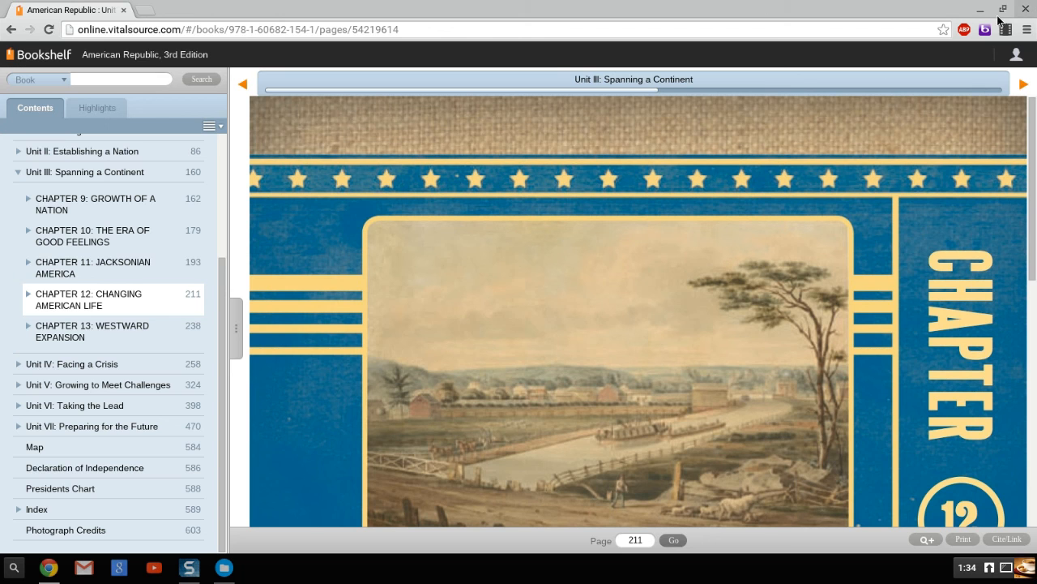
# Open the Chromebook's system status menu.
pyautogui.click(997, 570)
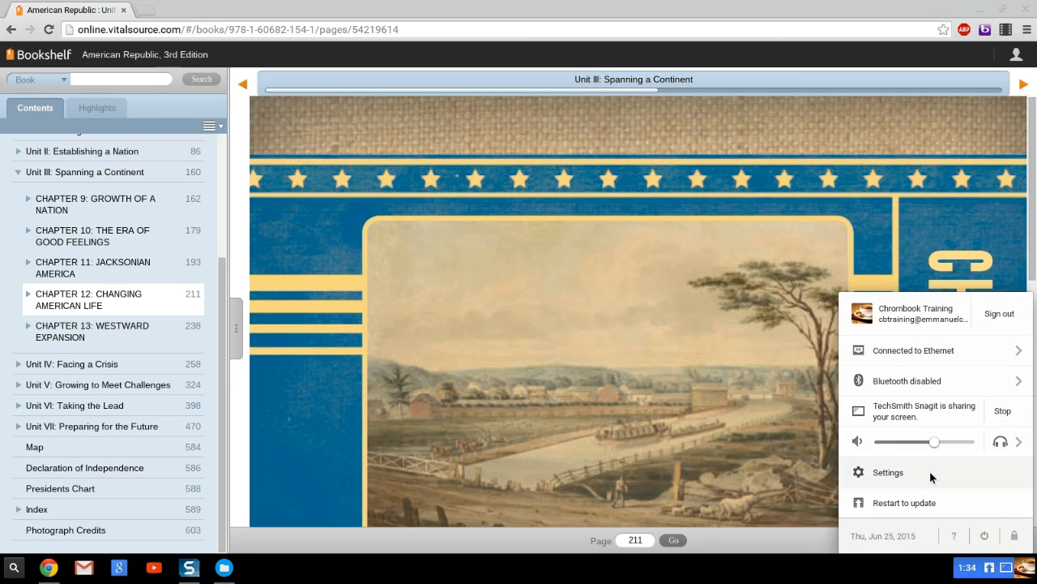